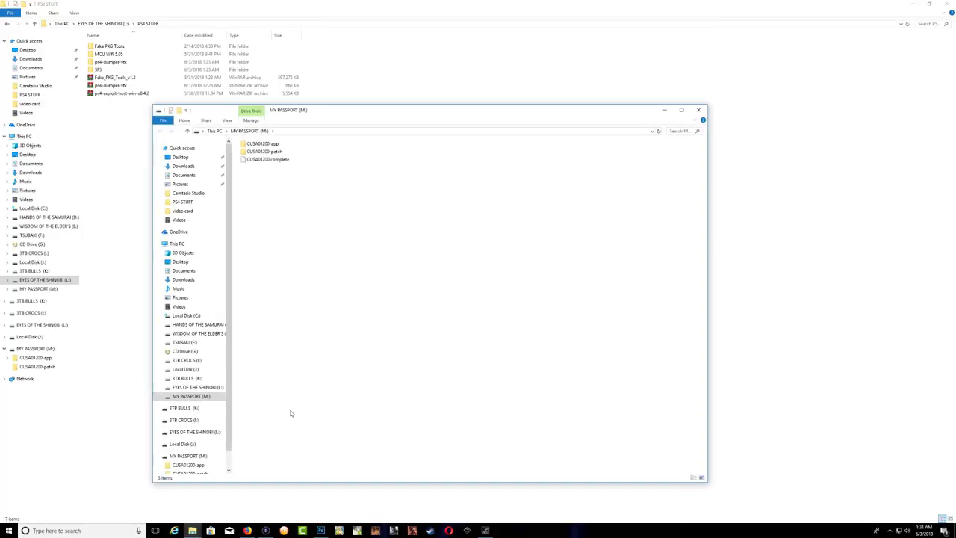
# Step: Move CUSA01200-app, CUSA01200-patch and CUSA01200.complete from the MY PASSPORT (M:) drive into the SF5 folder in PS4 STUFF
pyautogui.moveTo(382, 113); pyautogui.dragTo(433, 122)
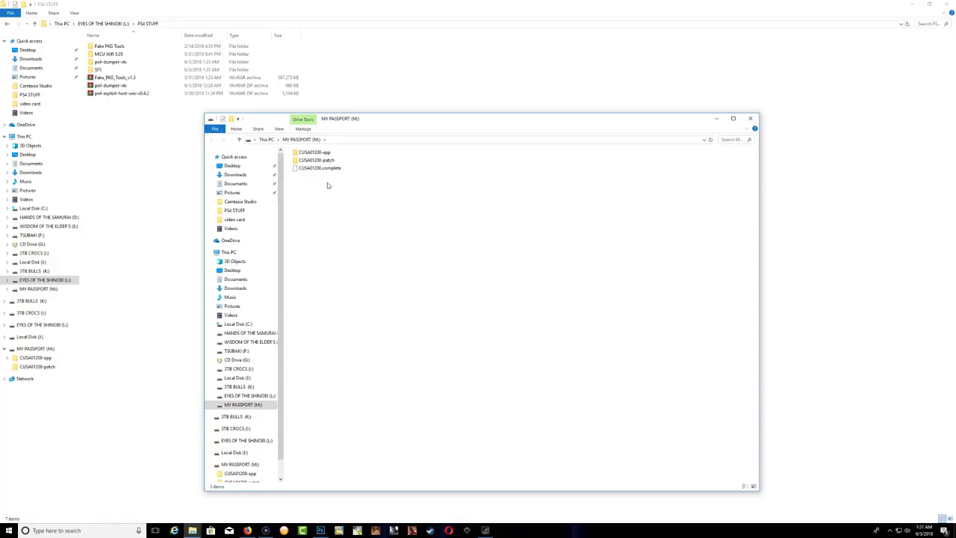
pyautogui.moveTo(327, 183); pyautogui.dragTo(291, 150)
pyautogui.rightClick(336, 160)
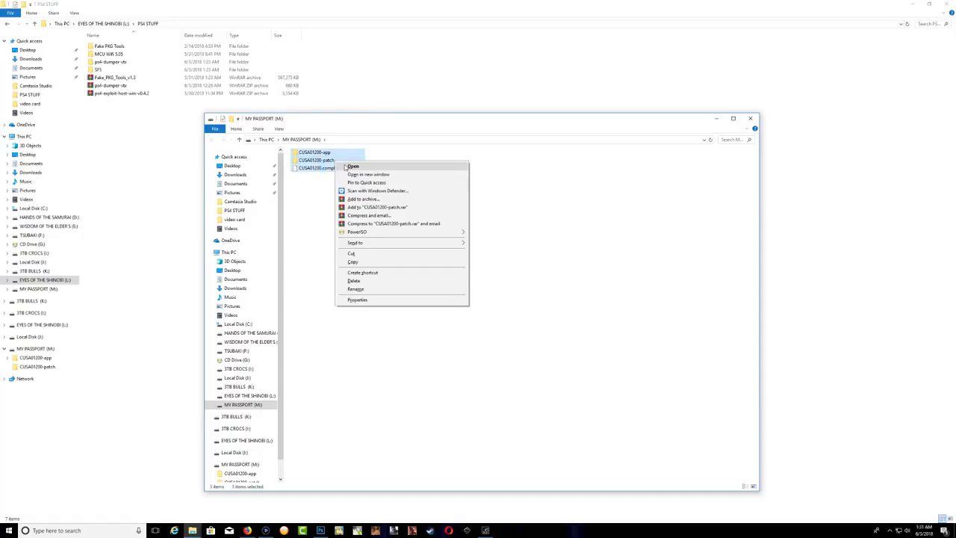
pyautogui.click(353, 253)
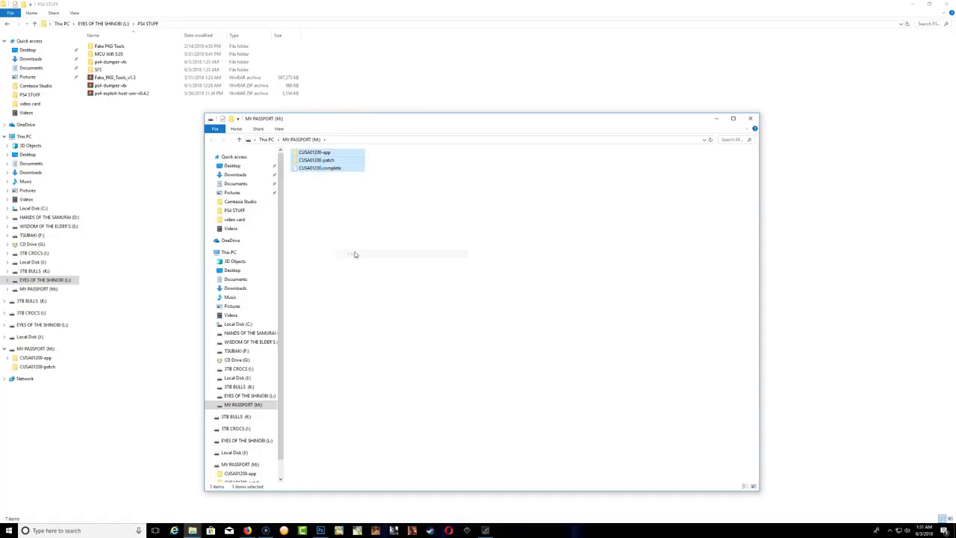
pyautogui.doubleClick(105, 71)
pyautogui.rightClick(150, 89)
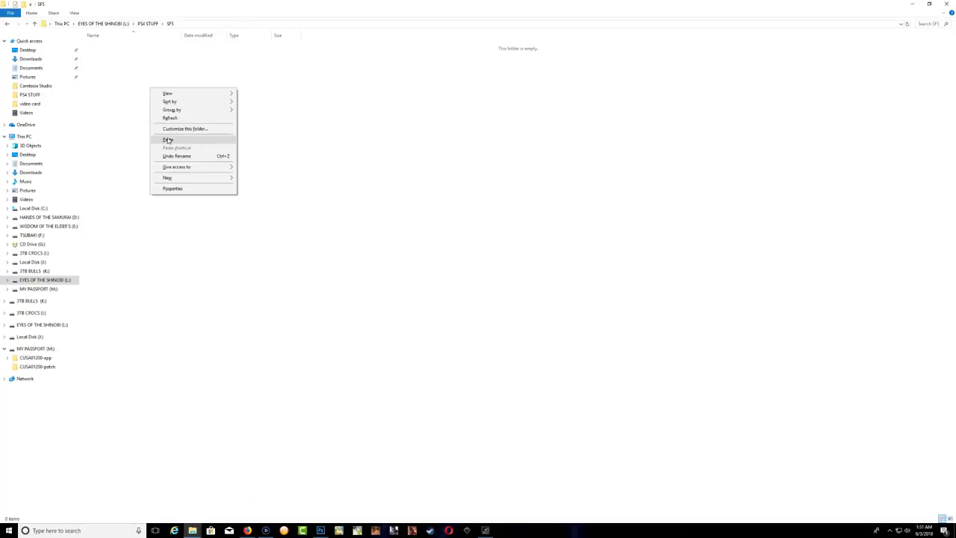
pyautogui.click(167, 140)
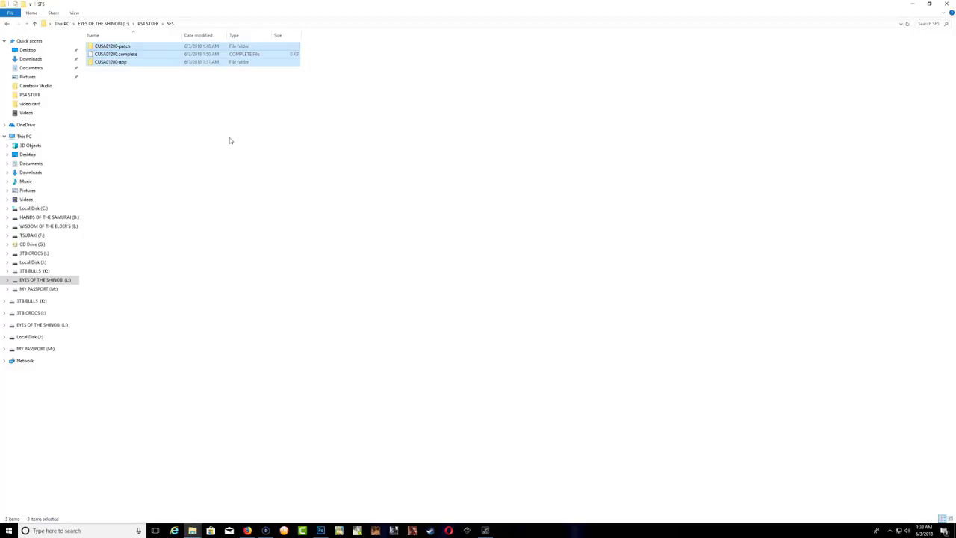
pyautogui.click(224, 128)
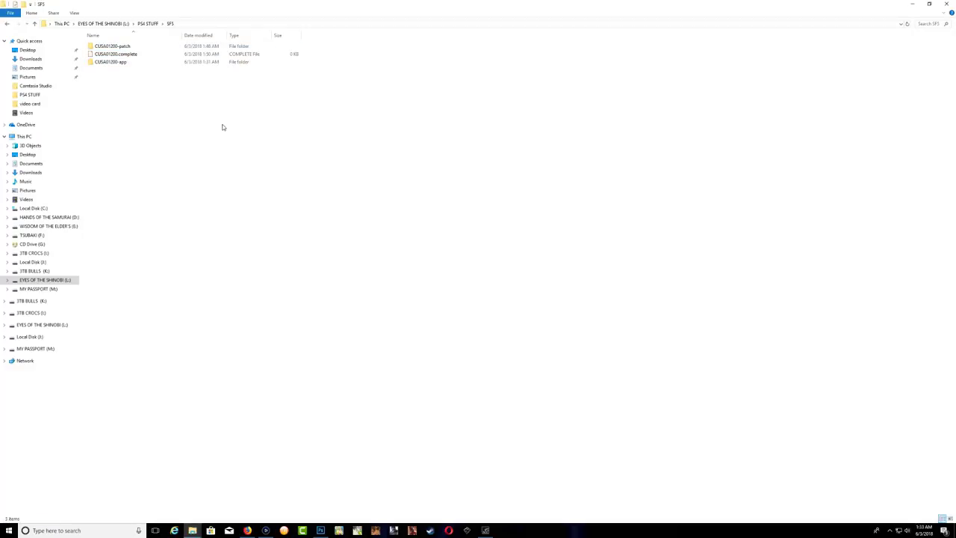
# Step: Launch the gengp4 application from the gengp4 subfolder of ps4-dumper-vtx in PS4 STUFF
pyautogui.click(6, 25)
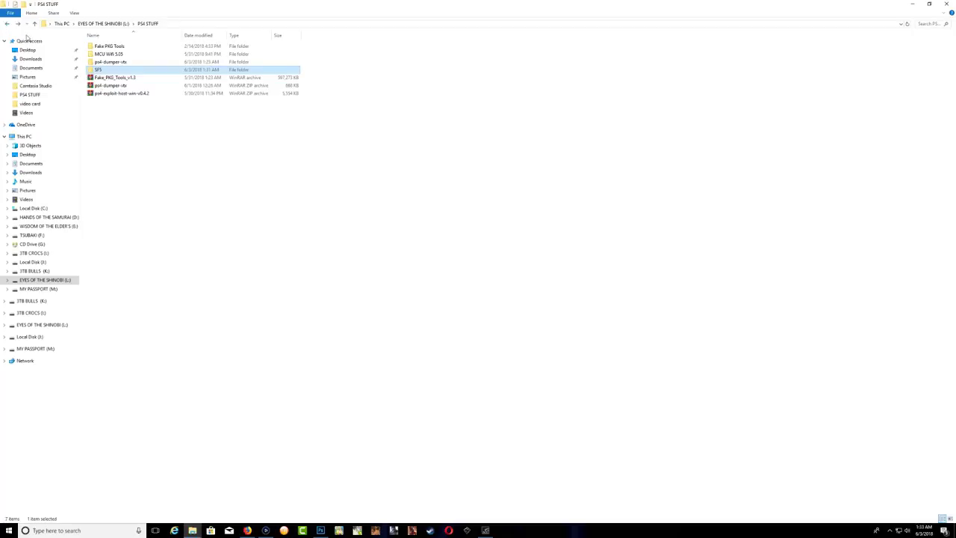
pyautogui.doubleClick(117, 63)
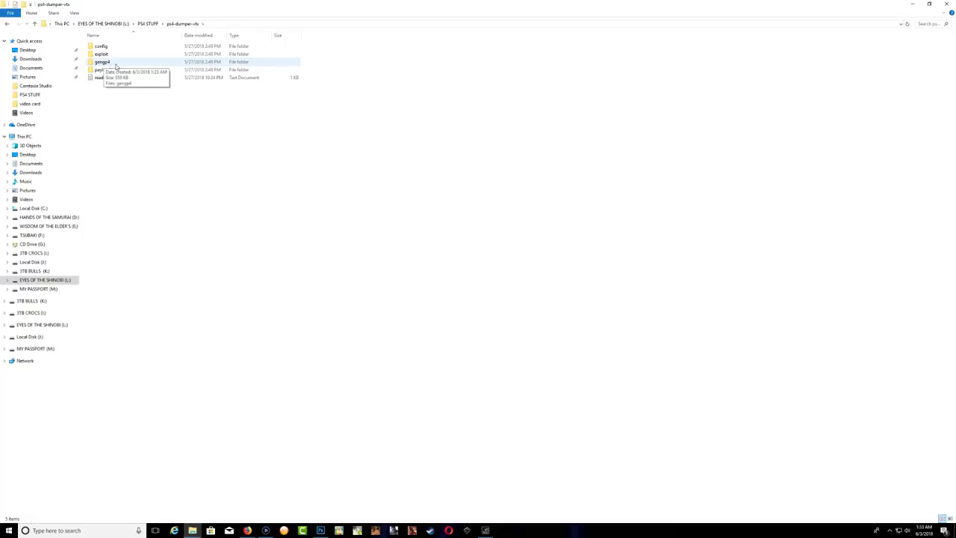
pyautogui.doubleClick(102, 62)
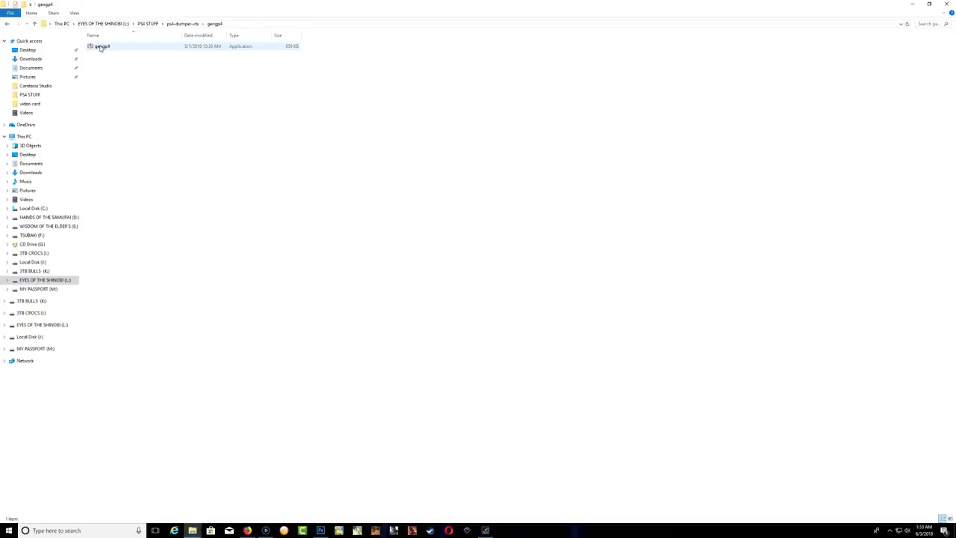
pyautogui.doubleClick(103, 47)
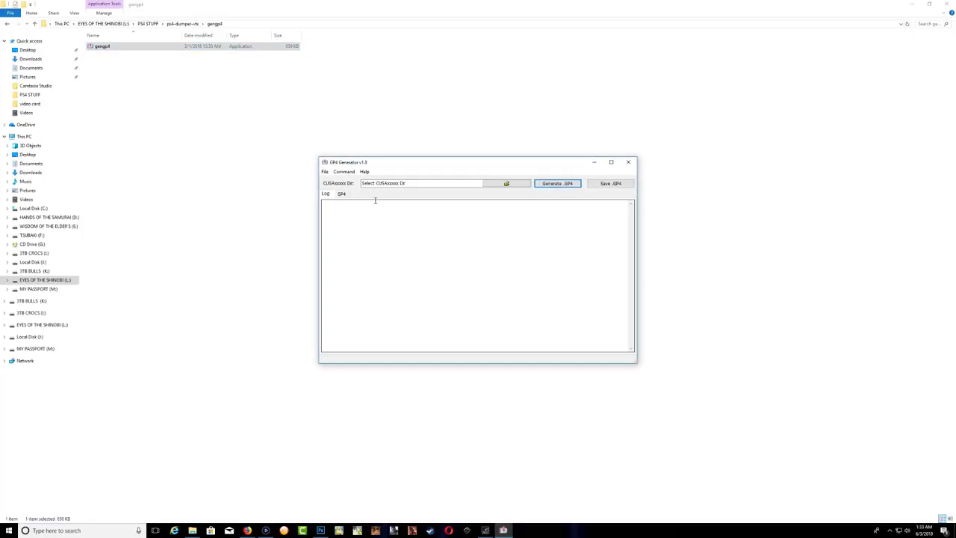
# Step: Set the generator's source directory to the CUSA01200-app folder inside PS4 STUFF\SF5
pyautogui.click(506, 184)
pyautogui.scroll(-2, 497, 273)
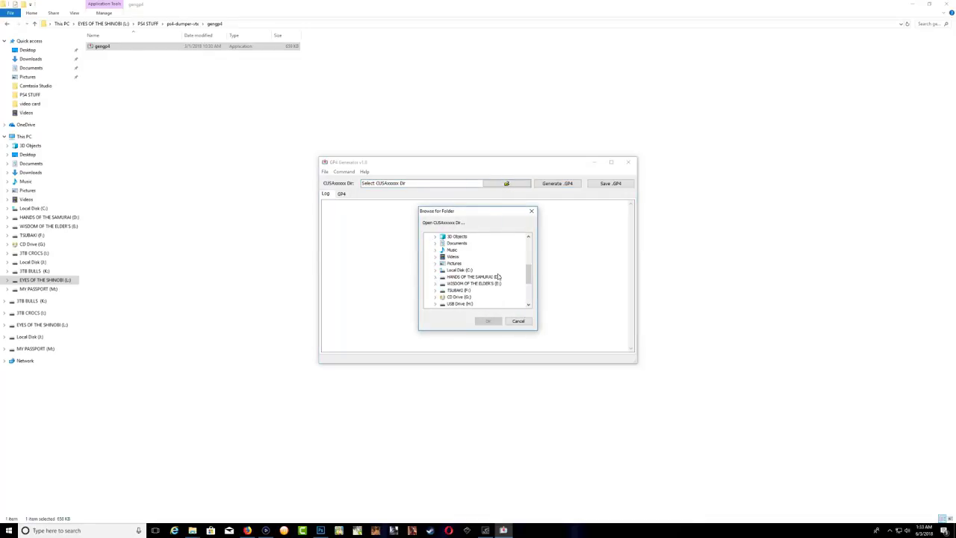
pyautogui.scroll(-5, 499, 276)
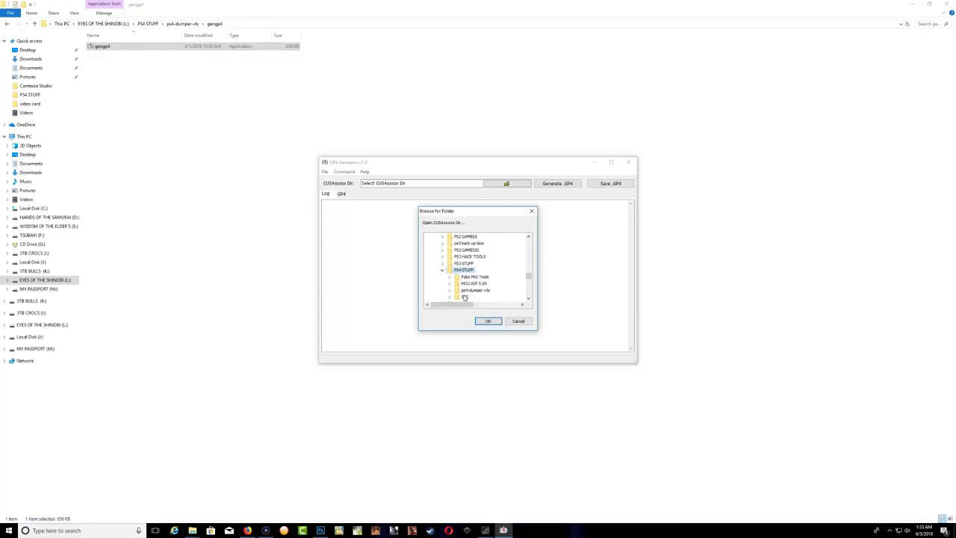
pyautogui.doubleClick(487, 282)
pyautogui.scroll(-1, 489, 282)
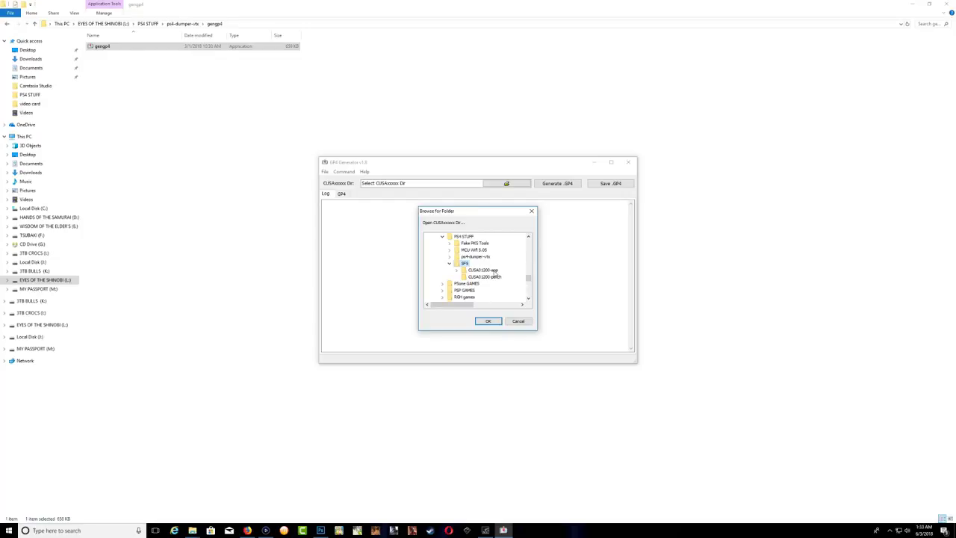
pyautogui.click(486, 269)
pyautogui.click(490, 320)
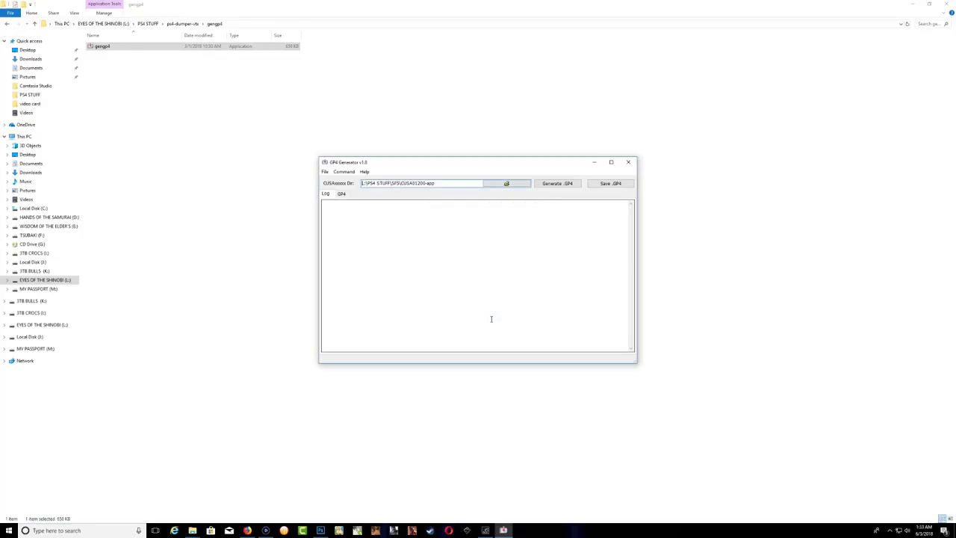
# Step: Generate the GP4 project, save it as CUSA01200-app in the SF5 folder, and close the generator
pyautogui.click(570, 185)
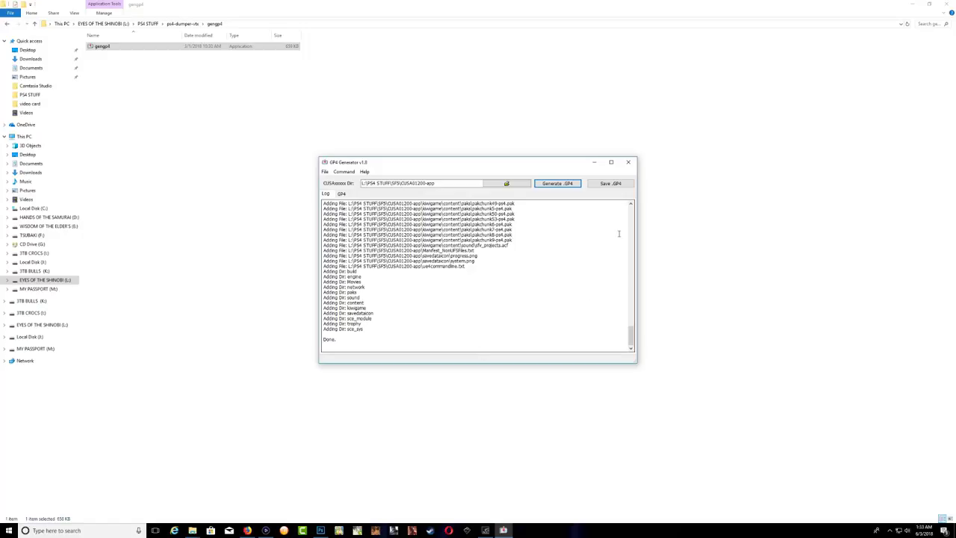
pyautogui.click(617, 185)
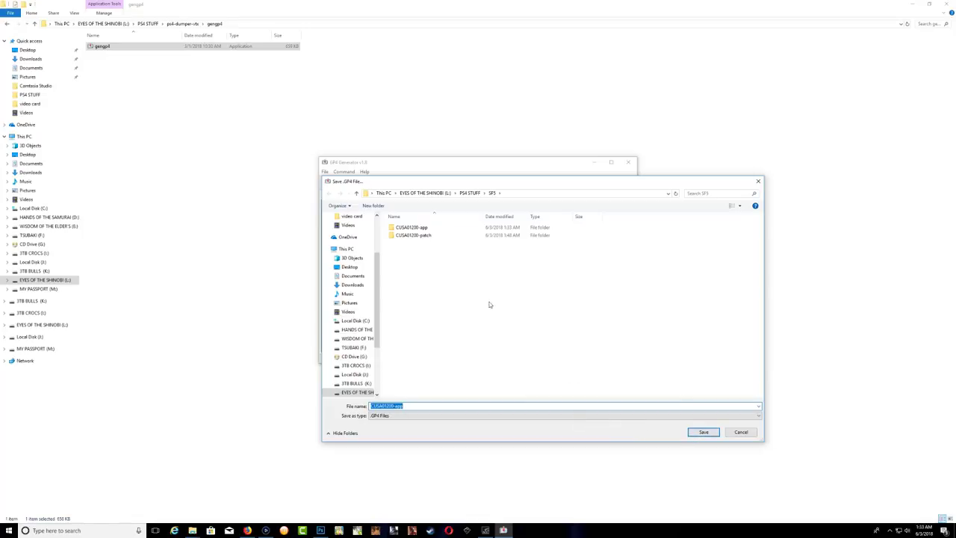
pyautogui.click(703, 431)
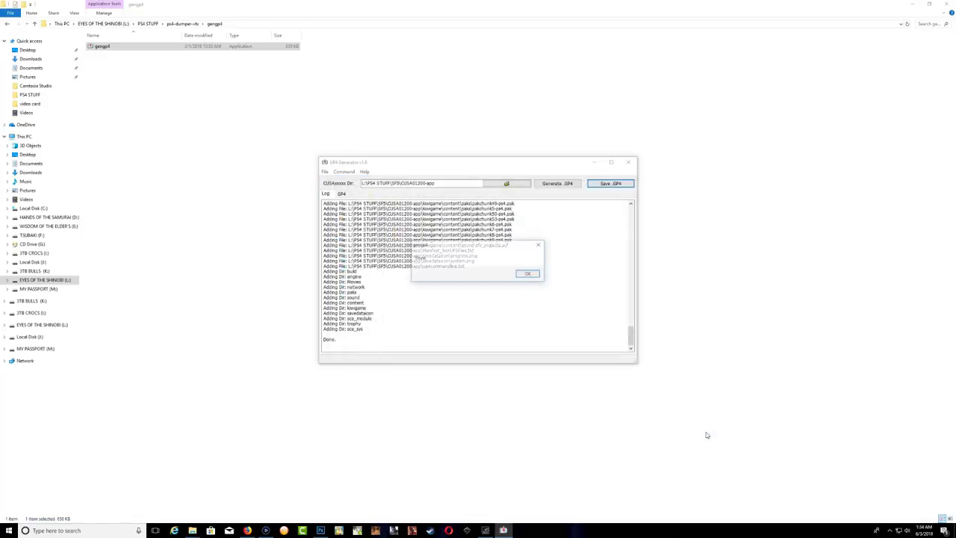
pyautogui.click(526, 273)
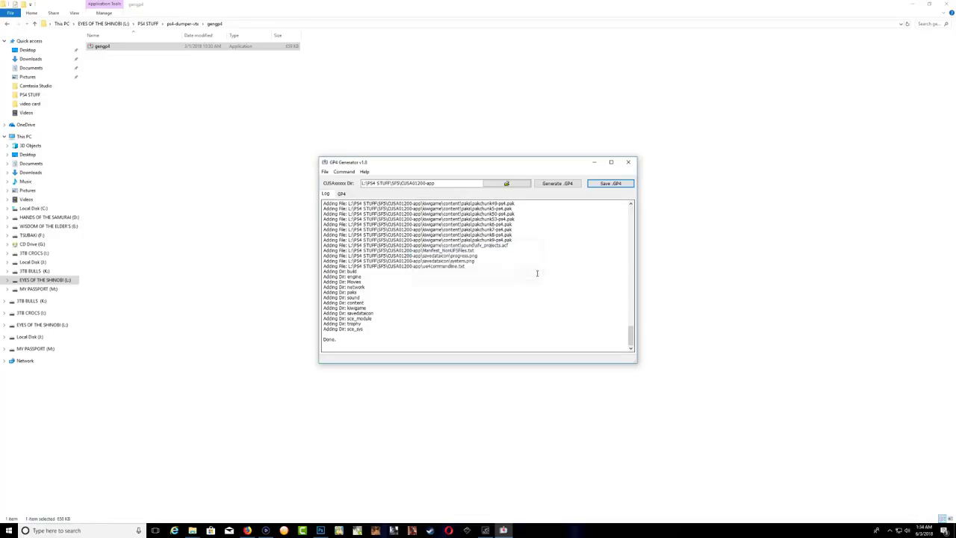
pyautogui.click(629, 162)
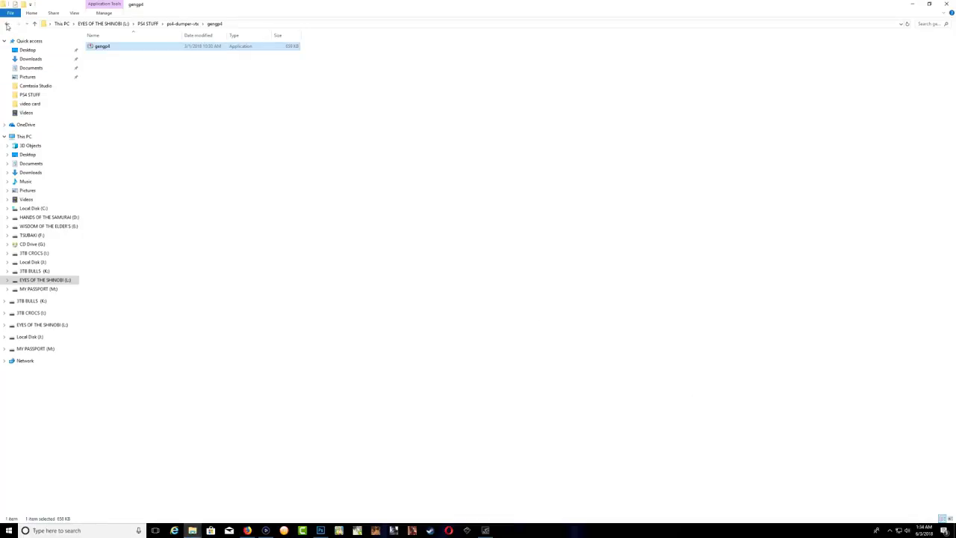
# Step: Launch orbis-pub-gen from the Fake PKG Tools folder in PS4 STUFF and move its window clear of the screen corner
pyautogui.click(6, 26)
pyautogui.click(6, 25)
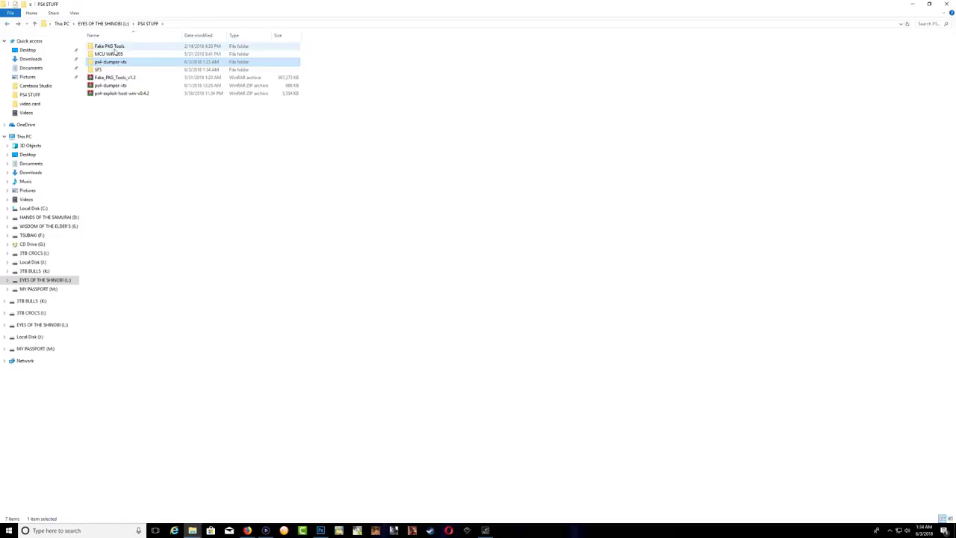
pyautogui.doubleClick(120, 50)
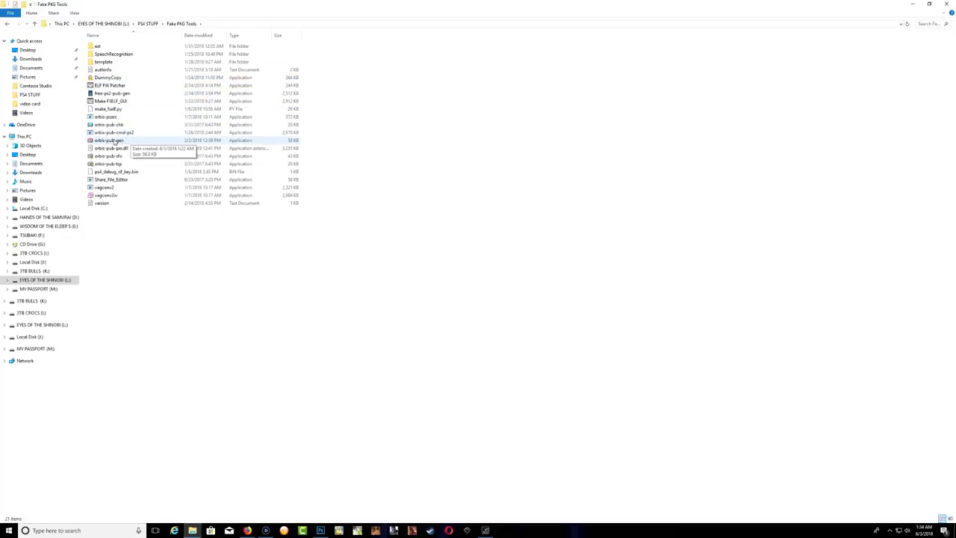
pyautogui.doubleClick(112, 140)
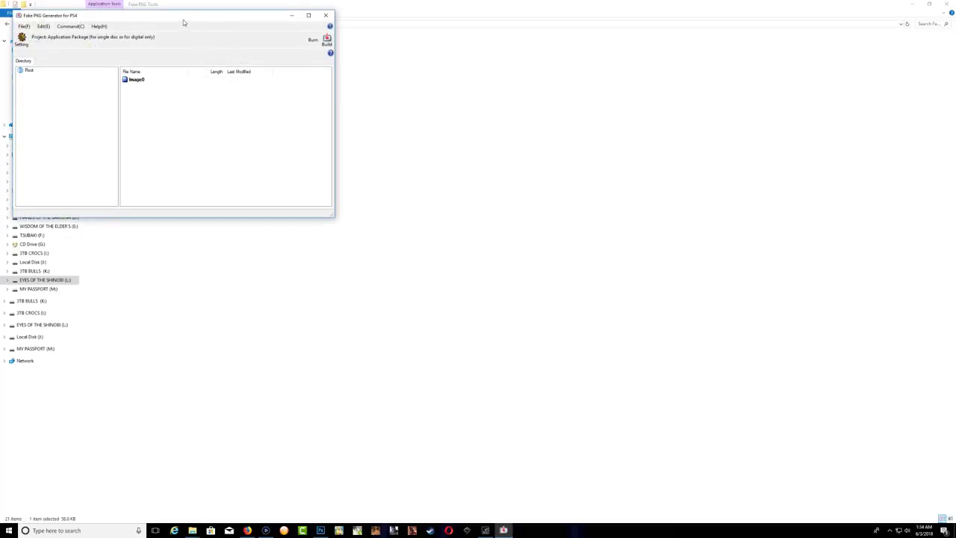
pyautogui.moveTo(186, 24); pyautogui.dragTo(373, 97)
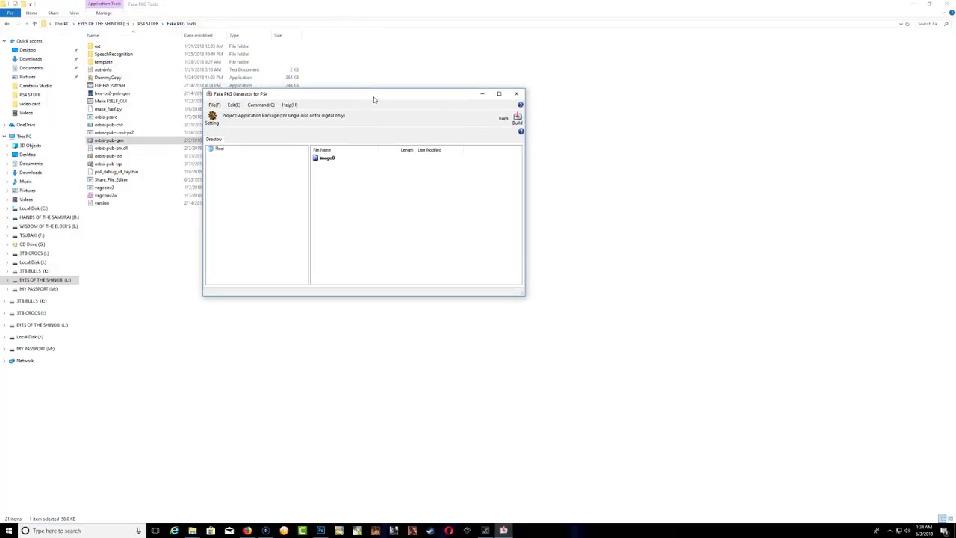
# Step: Open the project file CUSA01200-app.gp4 from the PS4 STUFF\SF5 folder in Fake PKG Generator
pyautogui.click(215, 105)
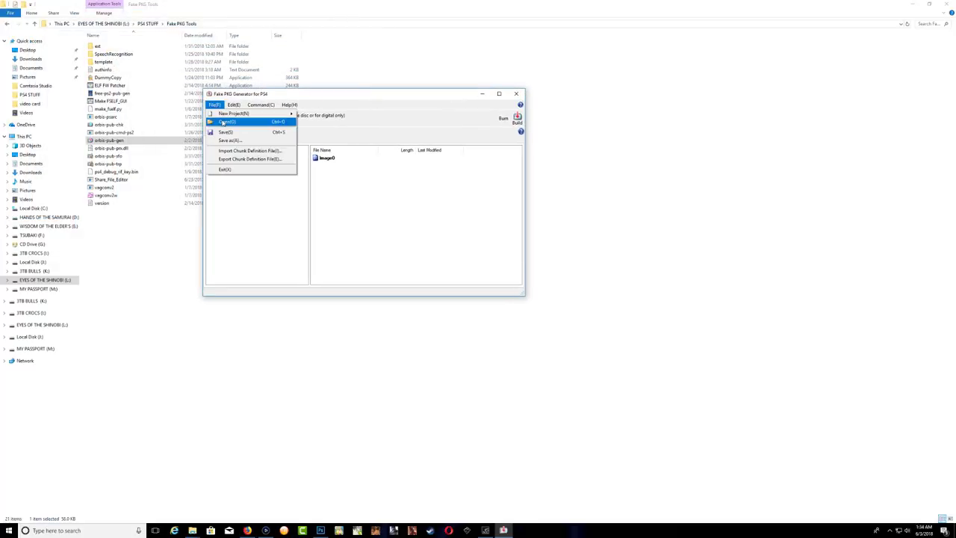
pyautogui.click(222, 122)
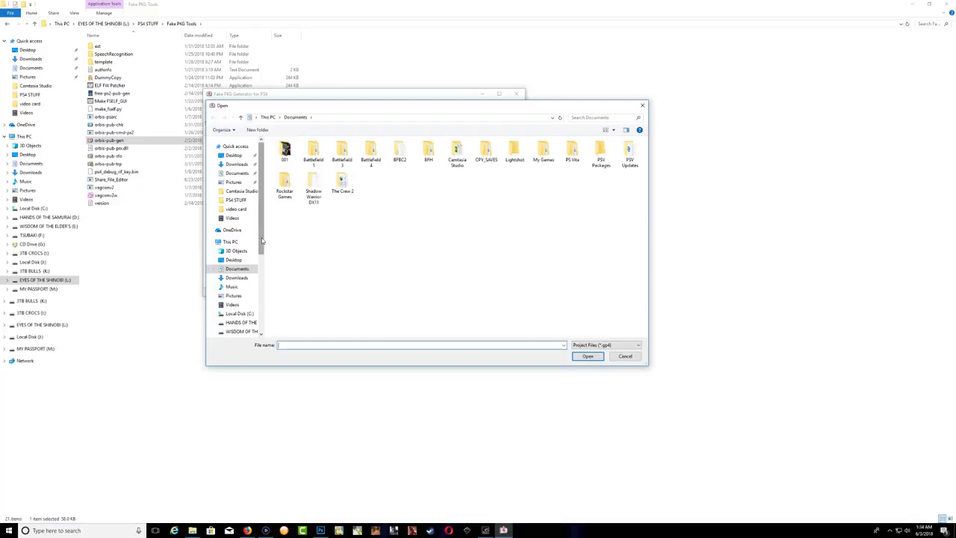
pyautogui.moveTo(261, 247); pyautogui.dragTo(263, 288)
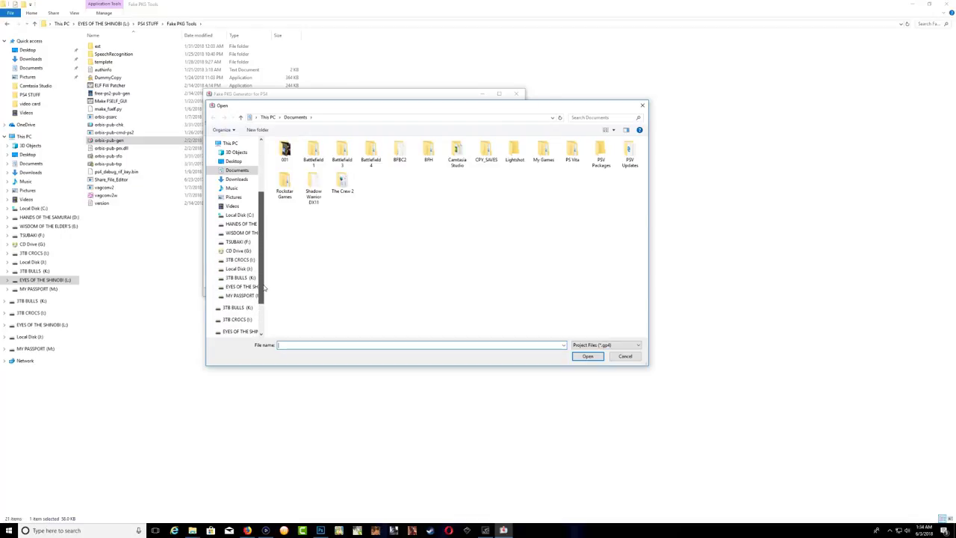
pyautogui.click(251, 287)
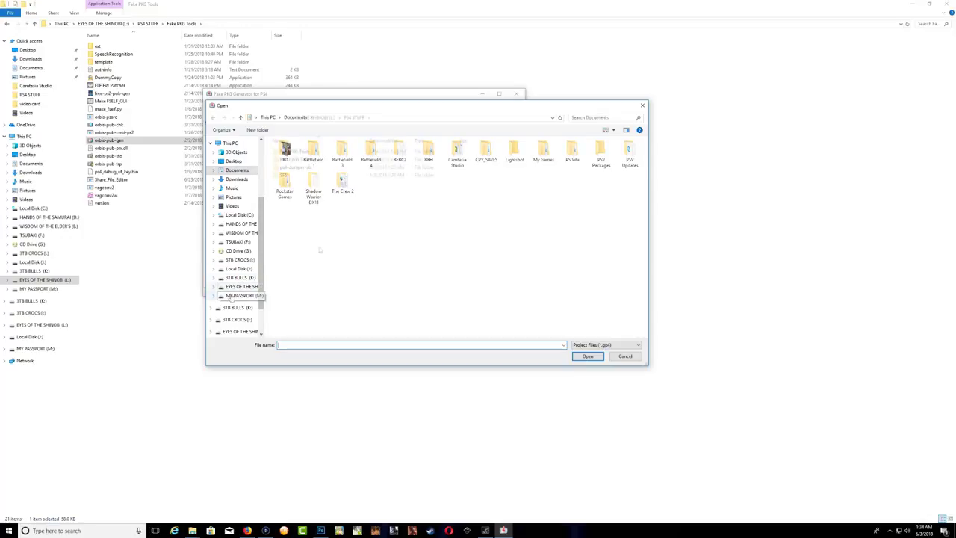
pyautogui.doubleClick(287, 174)
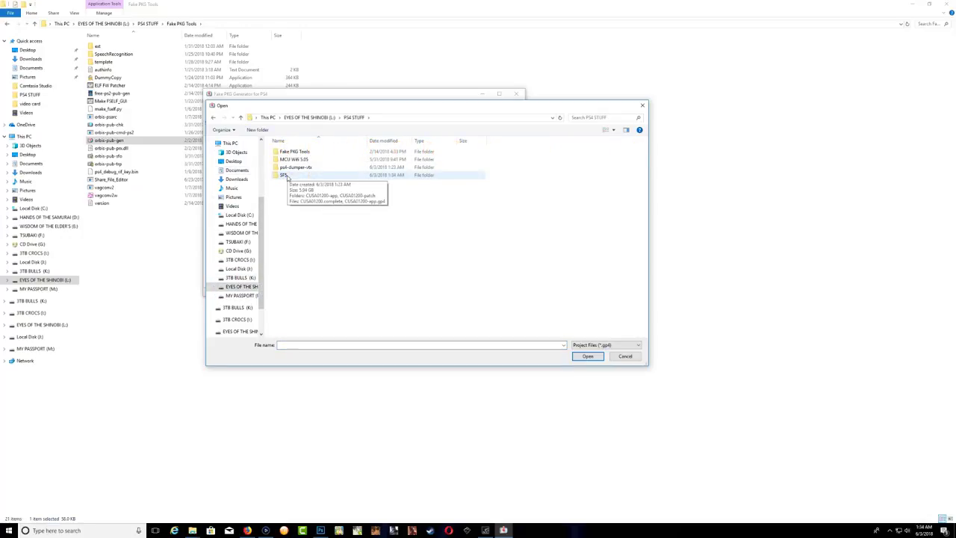
pyautogui.doubleClick(286, 176)
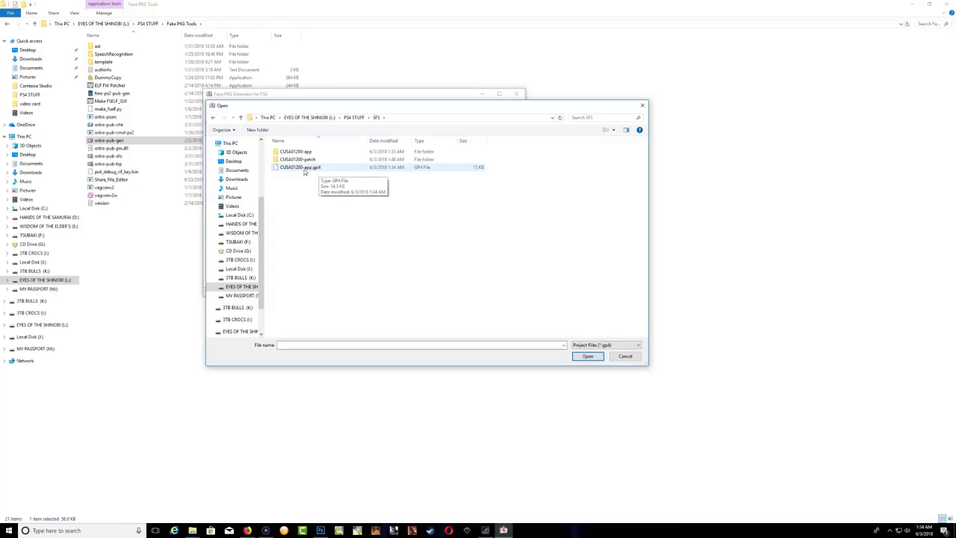
pyautogui.click(316, 170)
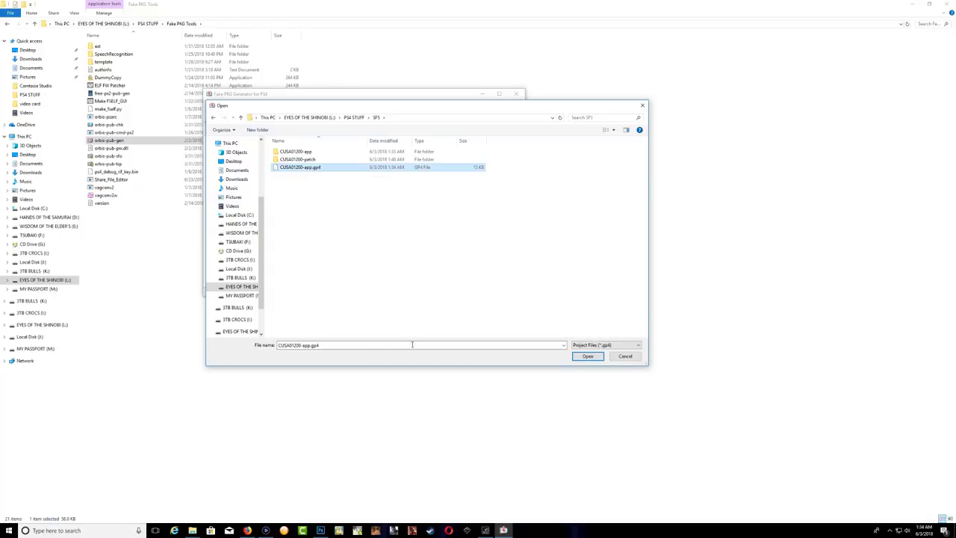
pyautogui.click(587, 357)
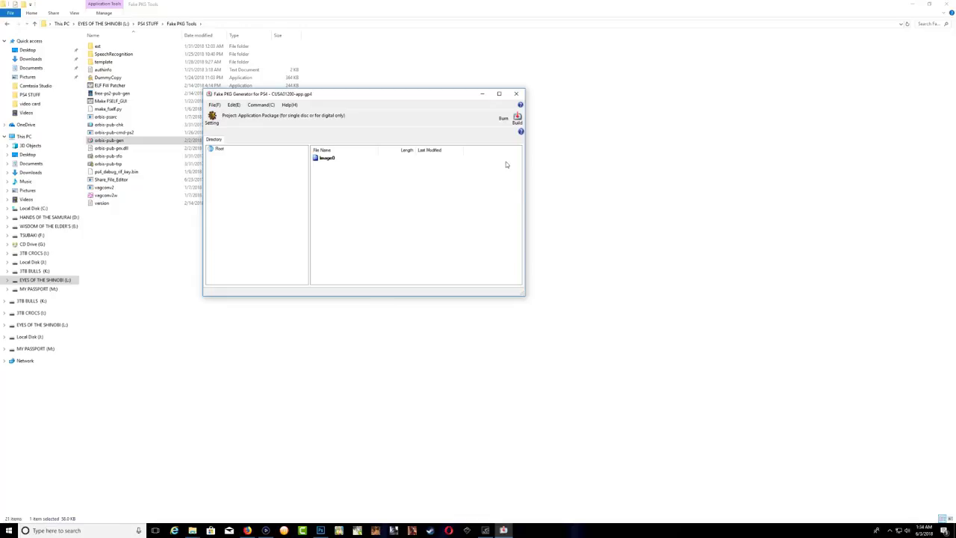
# Step: Build the package file with the output path in the SF5 folder, keeping the suggested file name and default build options
pyautogui.click(517, 118)
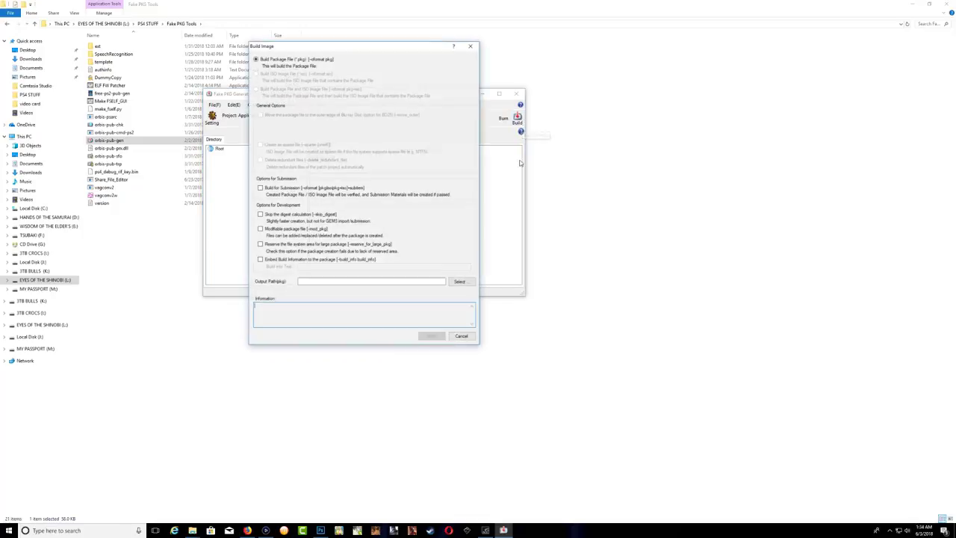
pyautogui.click(460, 282)
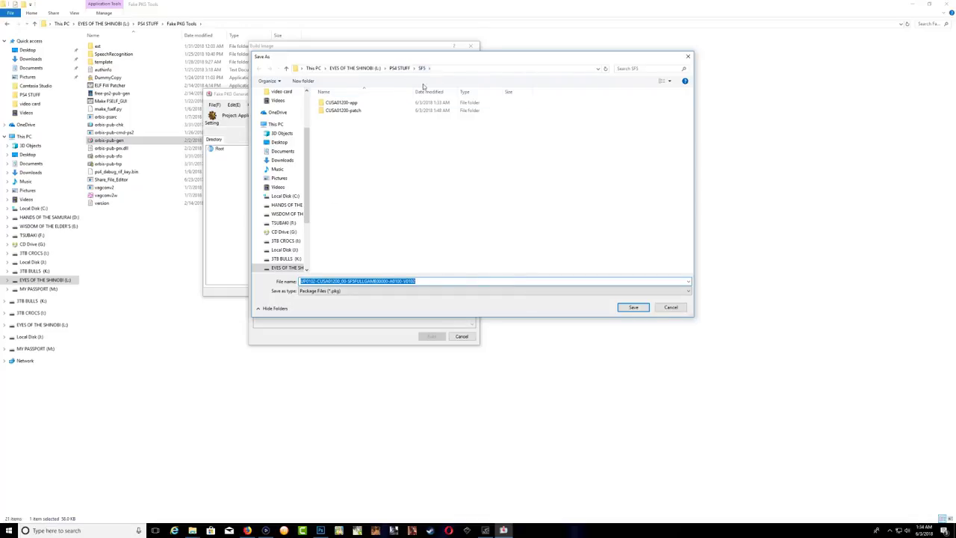
pyautogui.click(633, 307)
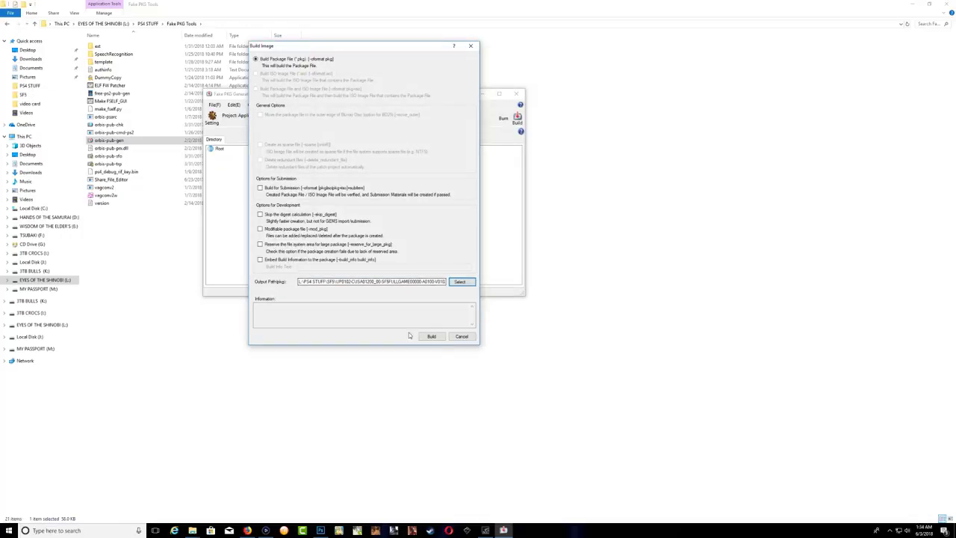
pyautogui.click(433, 337)
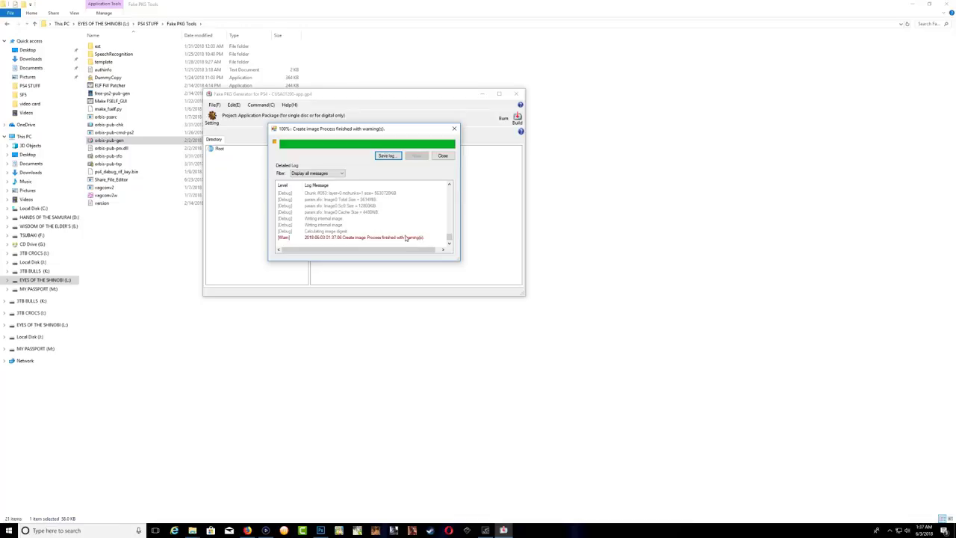
# Step: Close the finished build log and Fake PKG Generator, open PS4 STUFF\SF5, and widen the Name column to fit the package's full file name
pyautogui.click(443, 156)
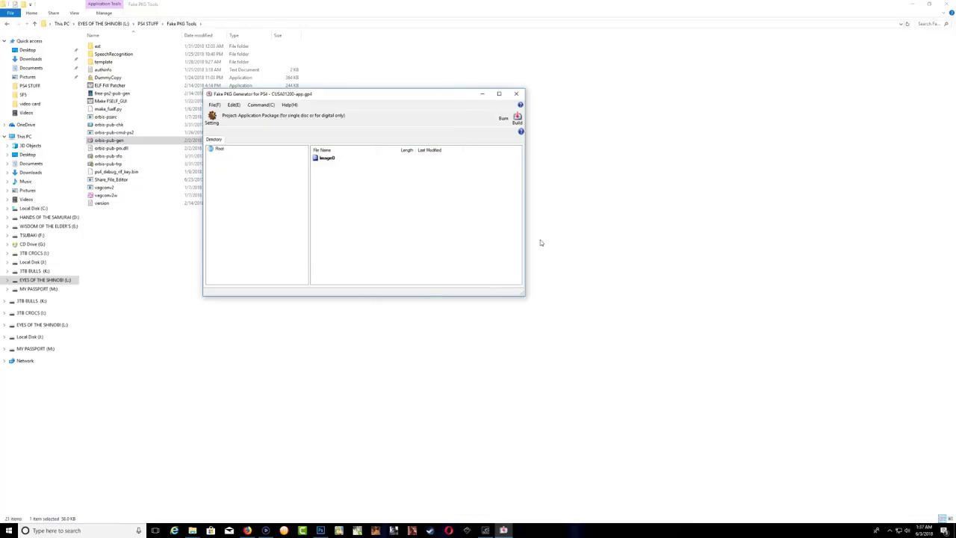
pyautogui.click(516, 94)
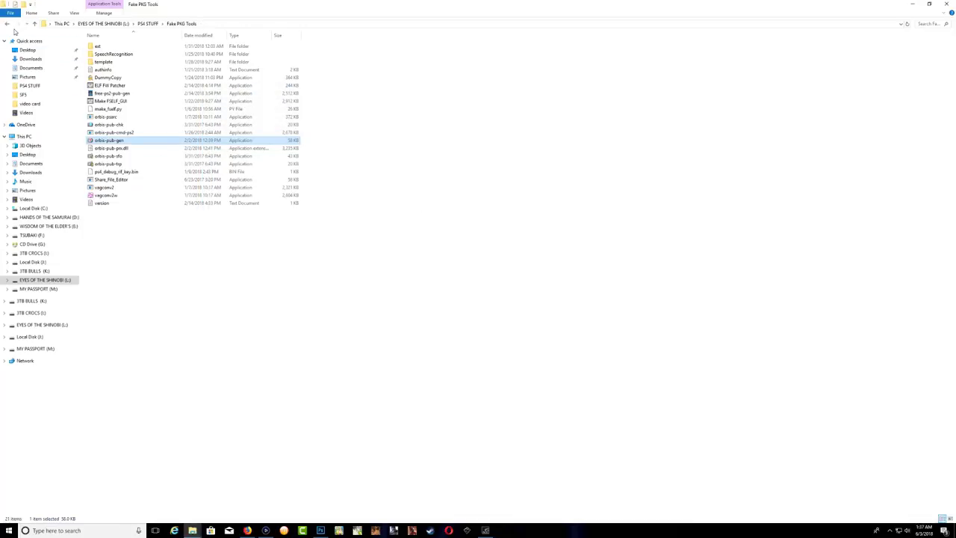
pyautogui.click(7, 24)
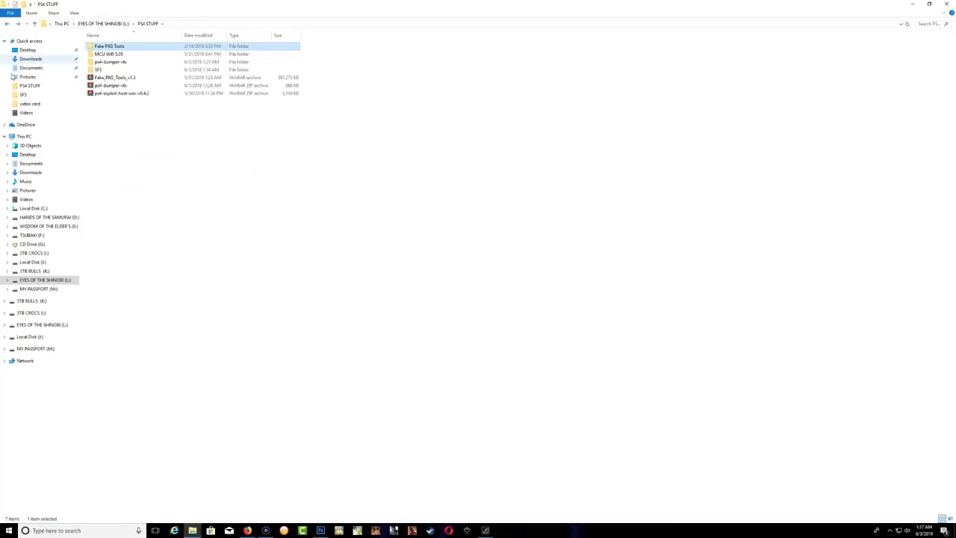
pyautogui.doubleClick(99, 70)
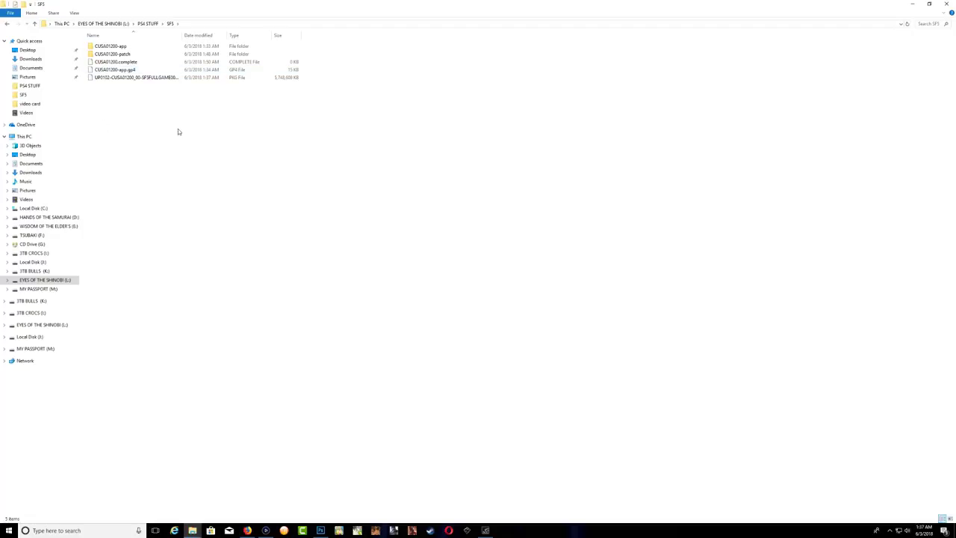
pyautogui.moveTo(181, 36); pyautogui.dragTo(230, 36)
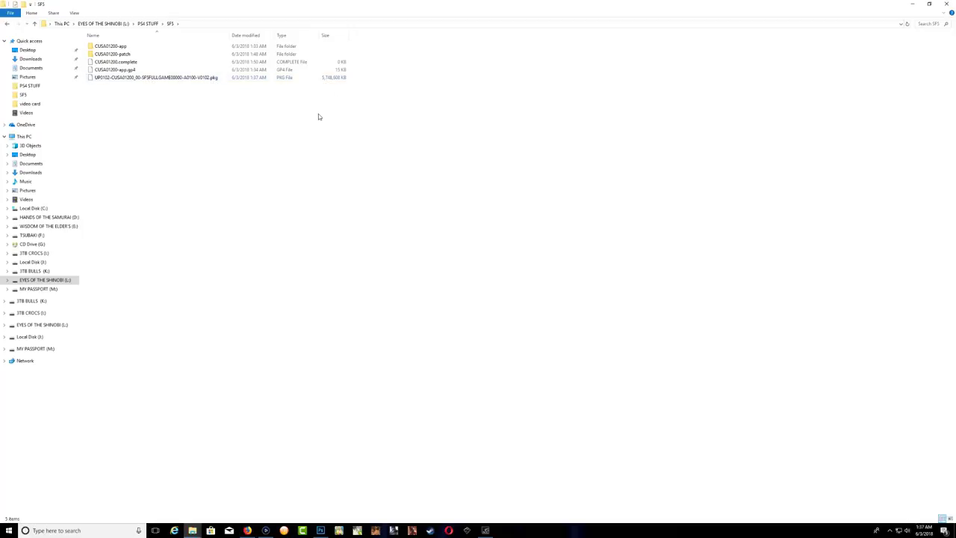
# Step: Move the built CUSA01200 .pkg file from the SF5 folder to the MY PASSPORT (M:) drive and eject the drive
pyautogui.rightClick(166, 80)
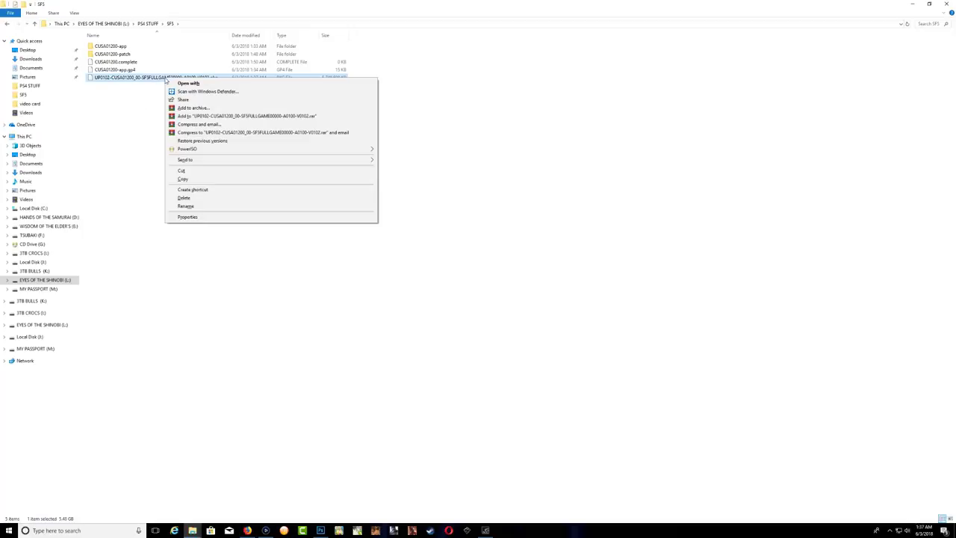
pyautogui.click(180, 171)
pyautogui.click(41, 290)
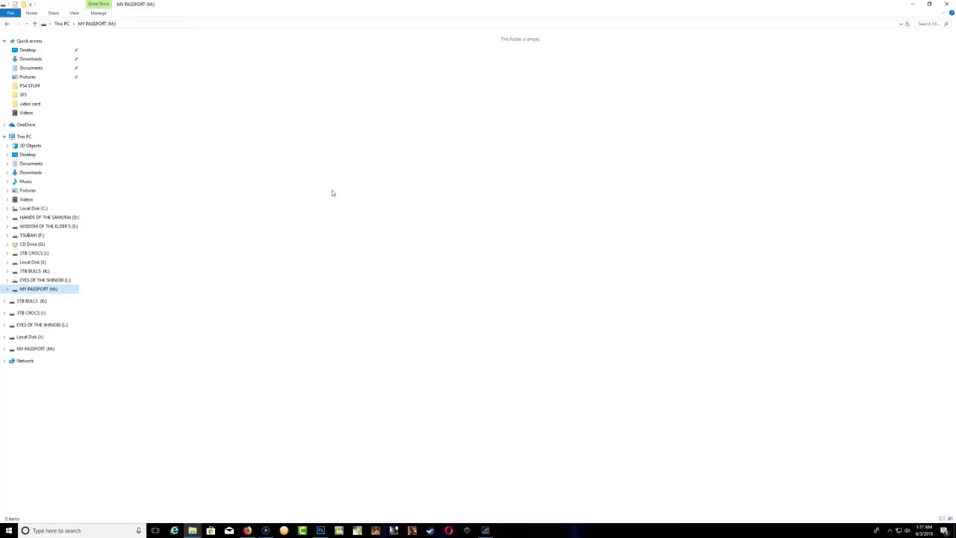
pyautogui.rightClick(329, 178)
pyautogui.click(346, 228)
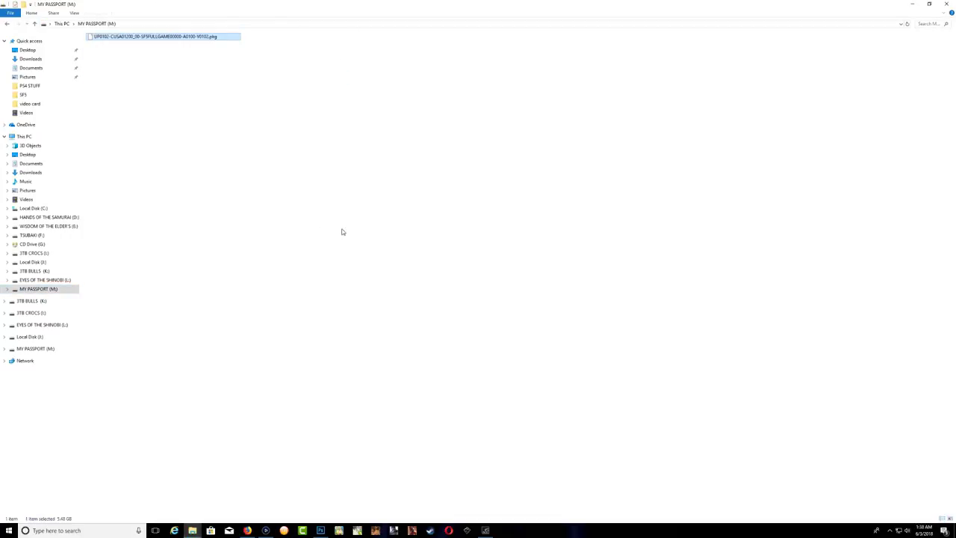
pyautogui.click(889, 530)
pyautogui.click(875, 503)
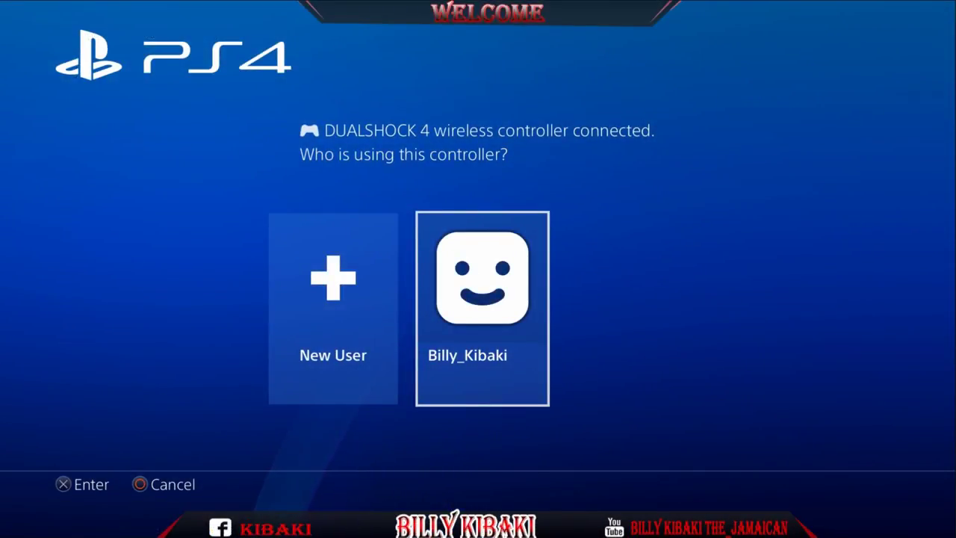
# Step: Switch to the PS4, log in with the existing user profile, and delete the STREET FIGHTER V application
pyautogui.press('Return')
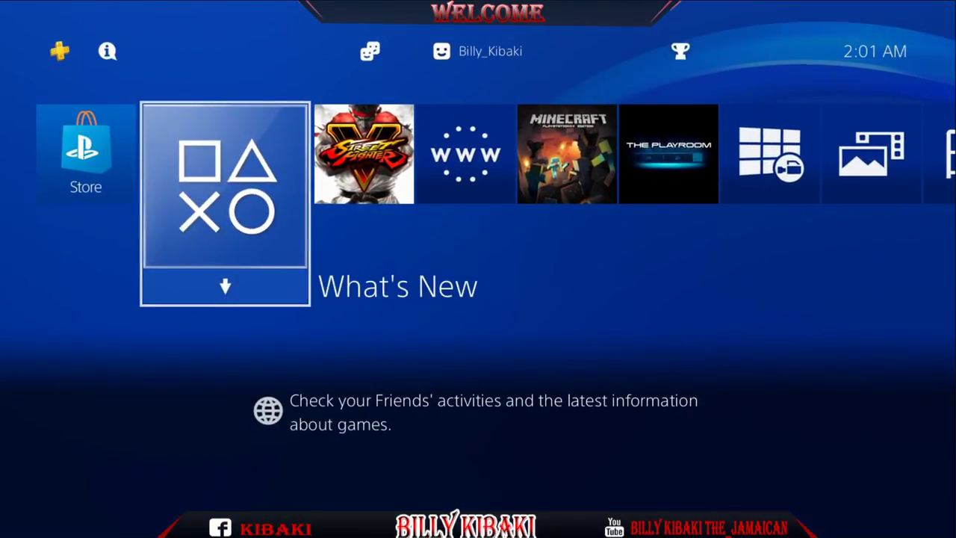
pyautogui.press('Right')
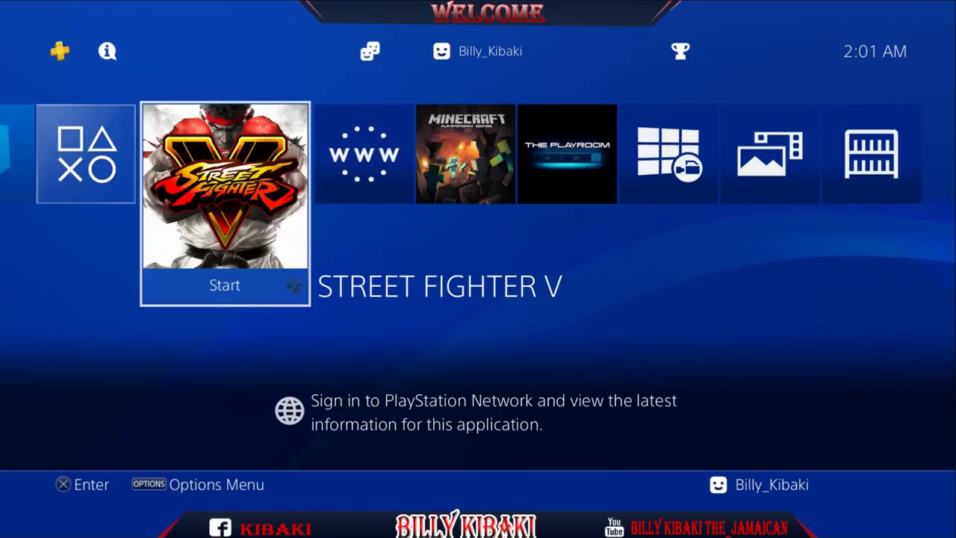
pyautogui.press('Menu')
pyautogui.press('Down')
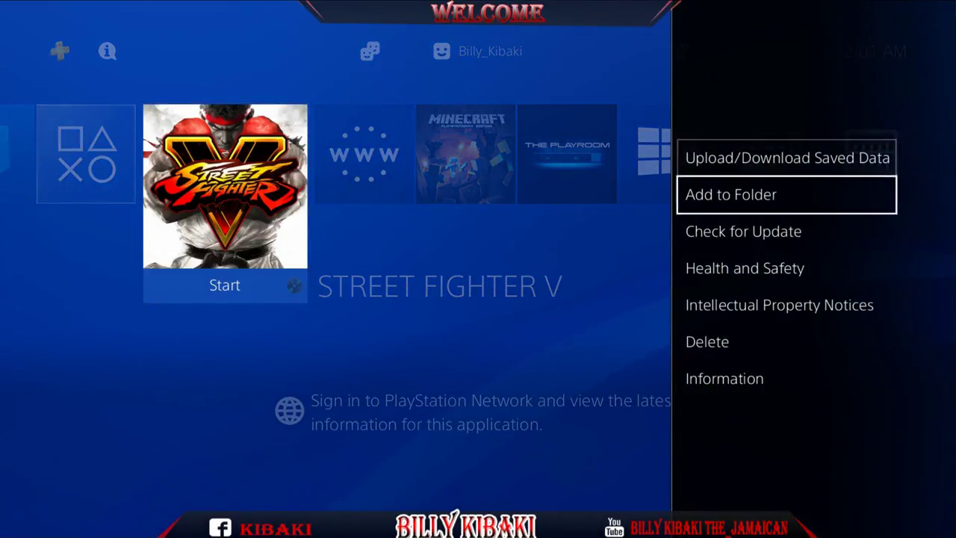
pyautogui.press('Down')
pyautogui.press('Down')
pyautogui.press('Down')
pyautogui.press('Down')
pyautogui.press('Return')
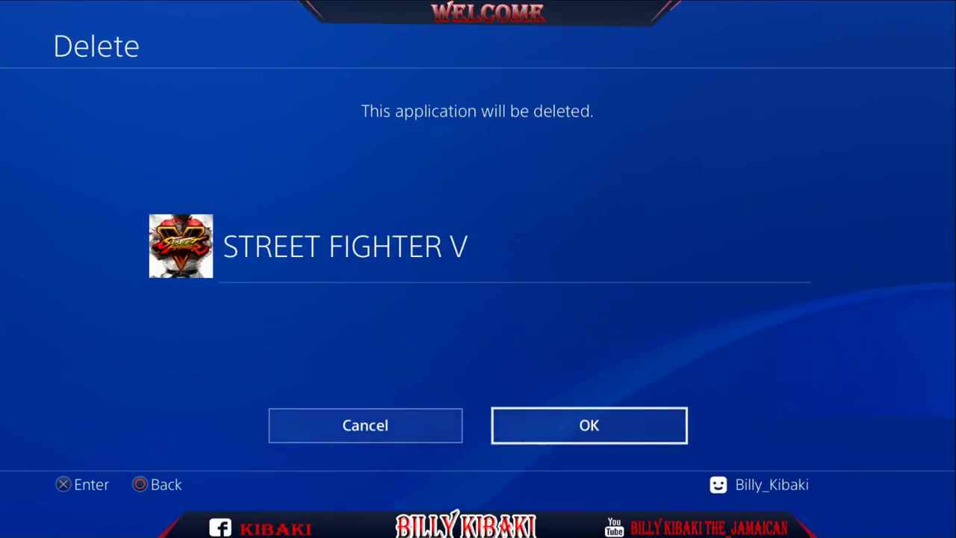
pyautogui.press('Return')
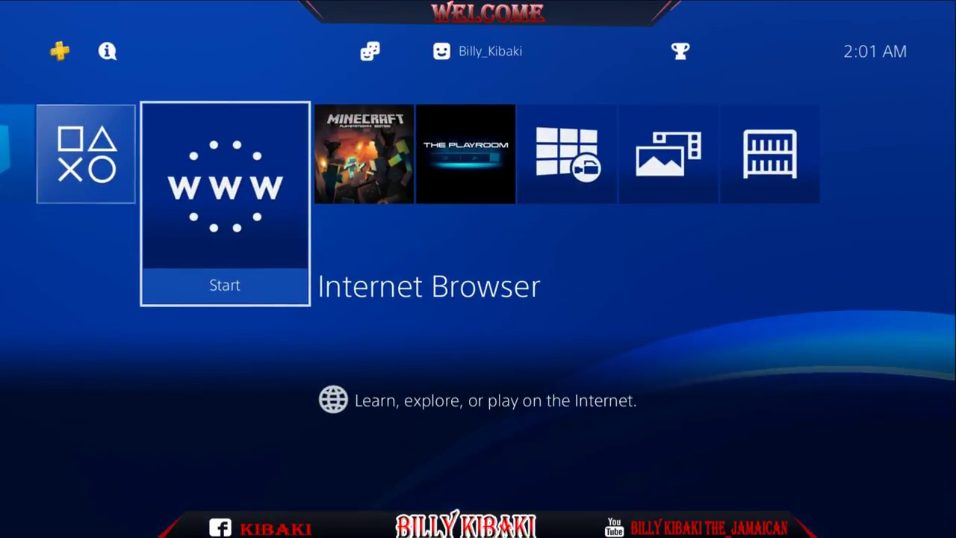
# Step: Open the User's Guide from the PS4 Settings to load the PS4Brew 5.05 page, accepting the system memory message
pyautogui.press('Up')
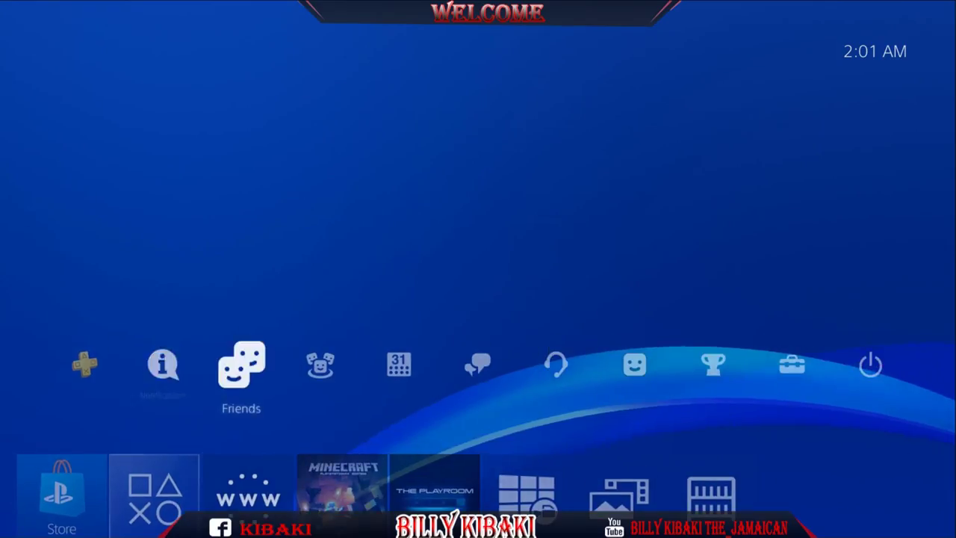
pyautogui.press('Right')
pyautogui.press('Right')
pyautogui.press('Right')
pyautogui.press('Right')
pyautogui.press('Right')
pyautogui.press('Right')
pyautogui.press('Right')
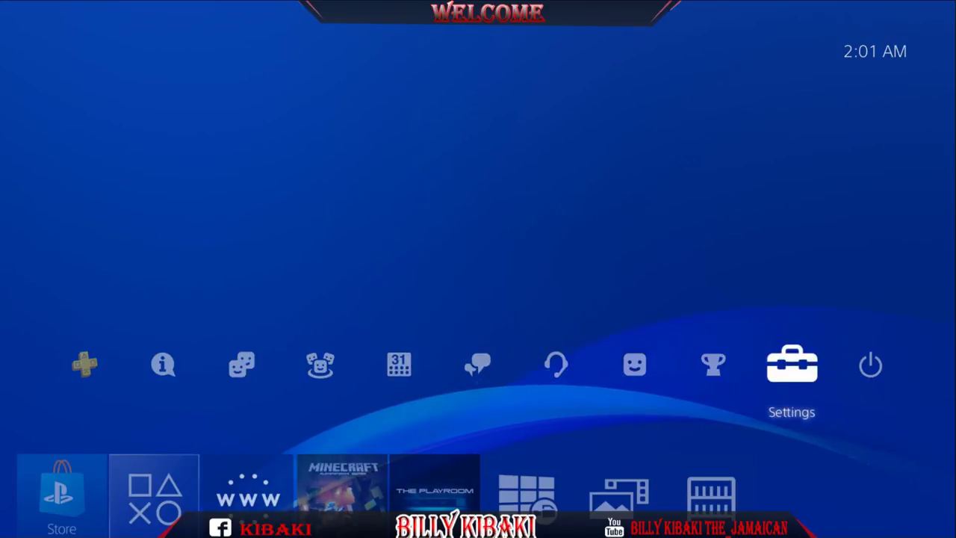
pyautogui.press('Return')
pyautogui.press('Up')
pyautogui.press('Up')
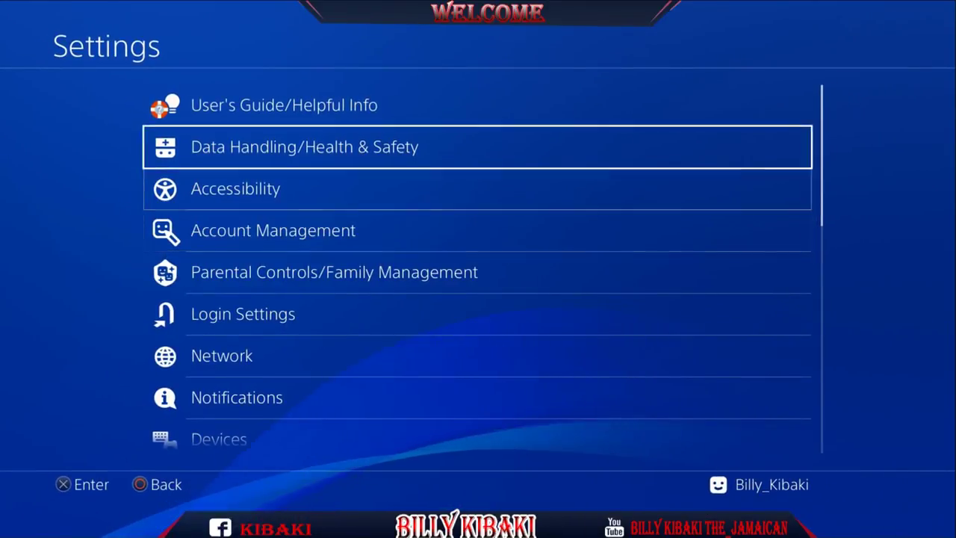
pyautogui.press('Up')
pyautogui.press('Return')
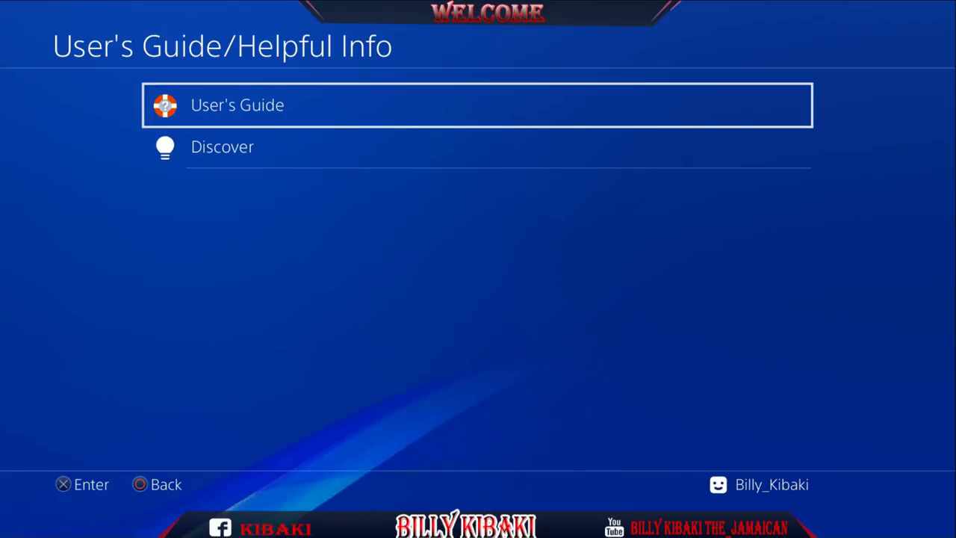
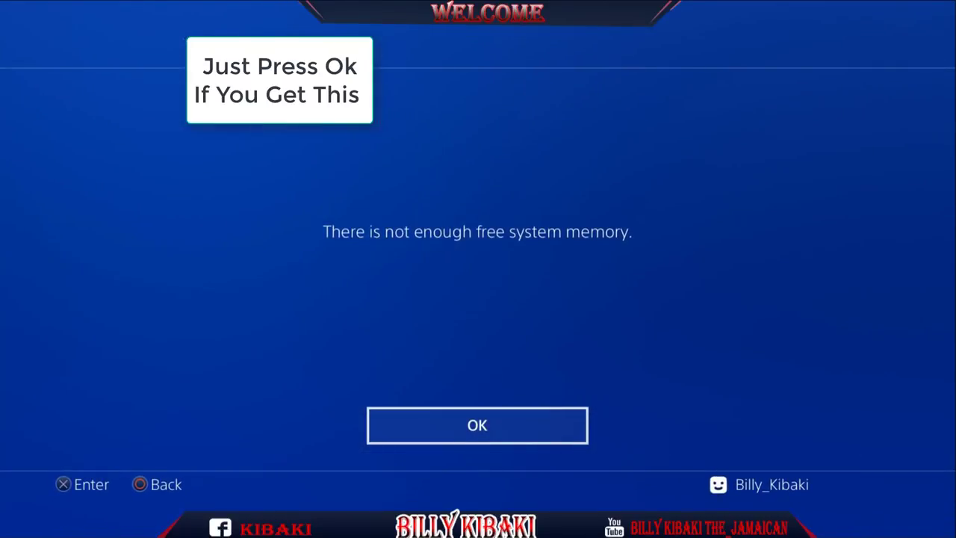
pyautogui.press('Return')
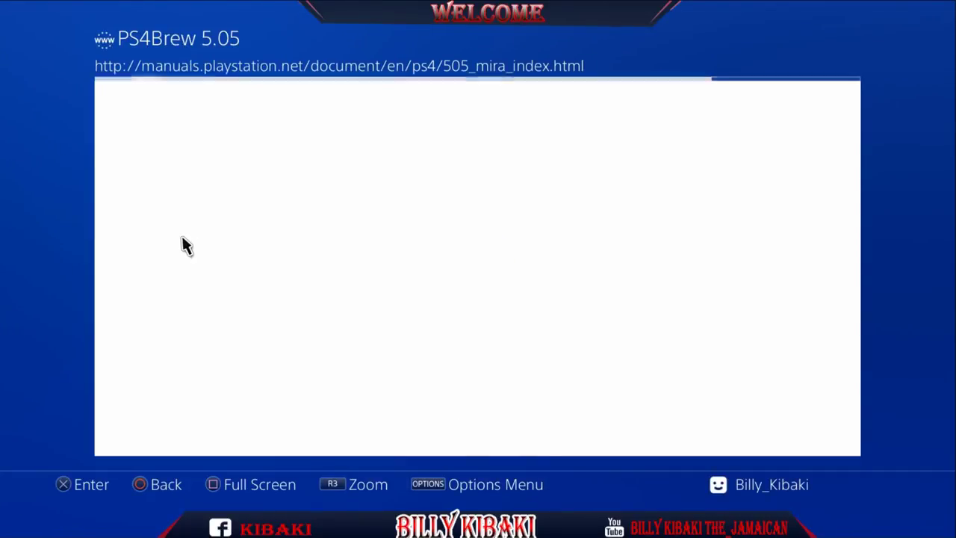
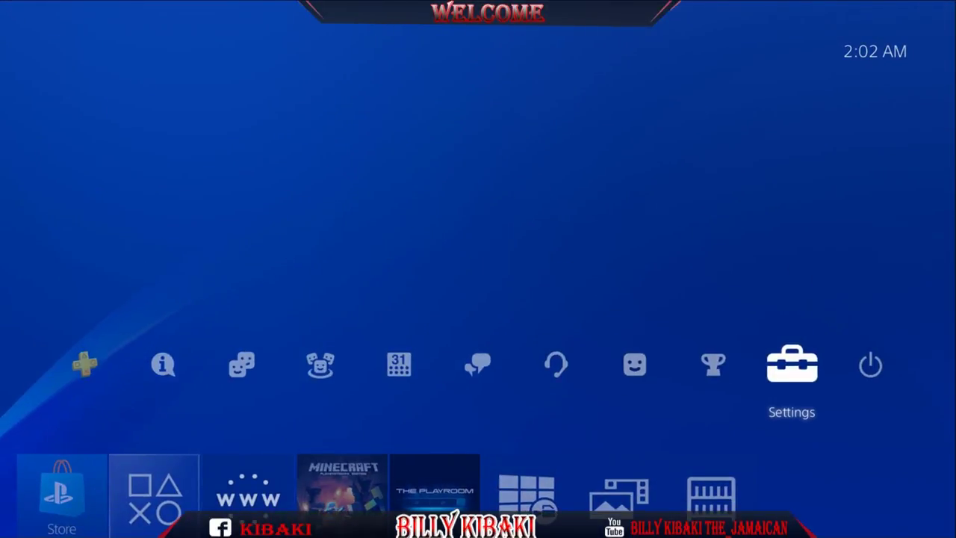
# Step: Reopen the PS4 Settings and enter Debug Settings at the end of the list
pyautogui.press('Return')
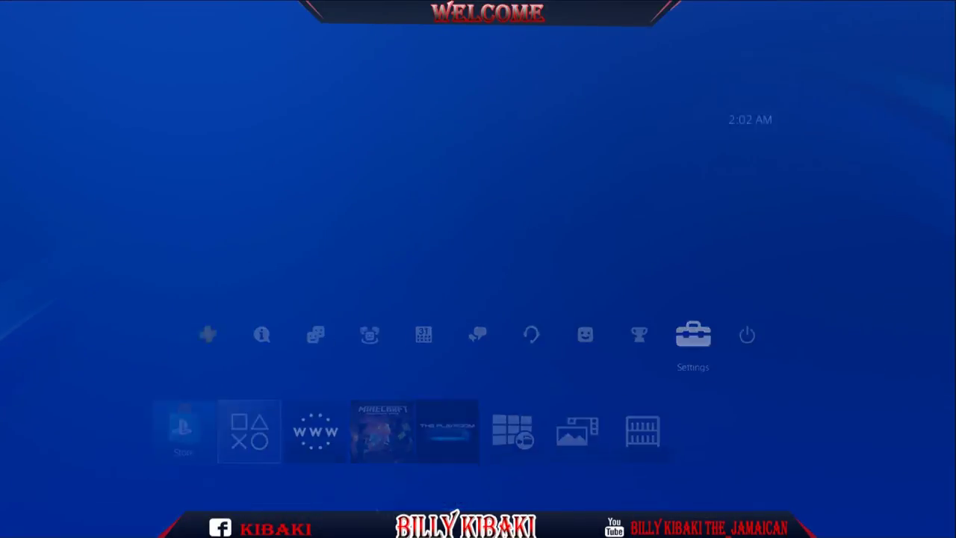
pyautogui.press('Down')
pyautogui.press('Down')
pyautogui.press('Down')
pyautogui.press('Down')
pyautogui.press('Down')
pyautogui.press('Down')
pyautogui.press('Down')
pyautogui.press('Down')
pyautogui.press('Down')
pyautogui.press('Down')
pyautogui.press('Down')
pyautogui.press('Down')
pyautogui.press('Down')
pyautogui.press('Down')
pyautogui.press('Down')
pyautogui.press('Down')
pyautogui.press('Down')
pyautogui.press('Down')
pyautogui.press('Down')
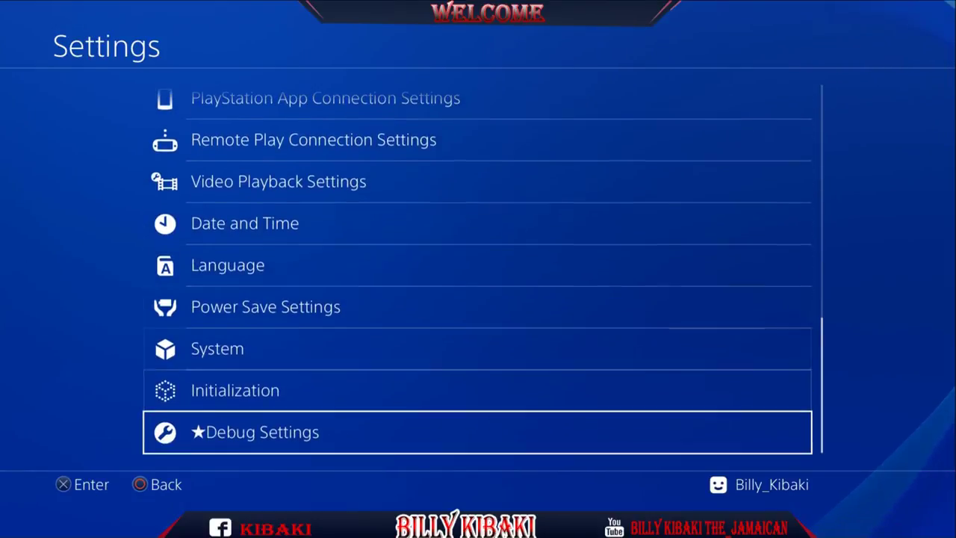
pyautogui.press('Return')
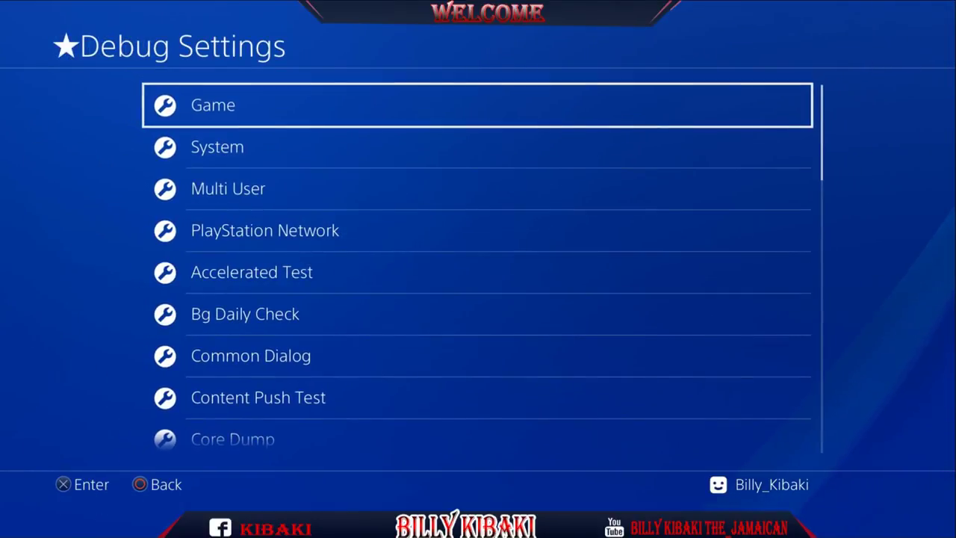
# Step: Install UP0102-CUSA01200_00-SF5FULLGAME00000-A0100-V0102.pkg with the Package Installer in the Game debug settings
pyautogui.press('Return')
pyautogui.press('Down')
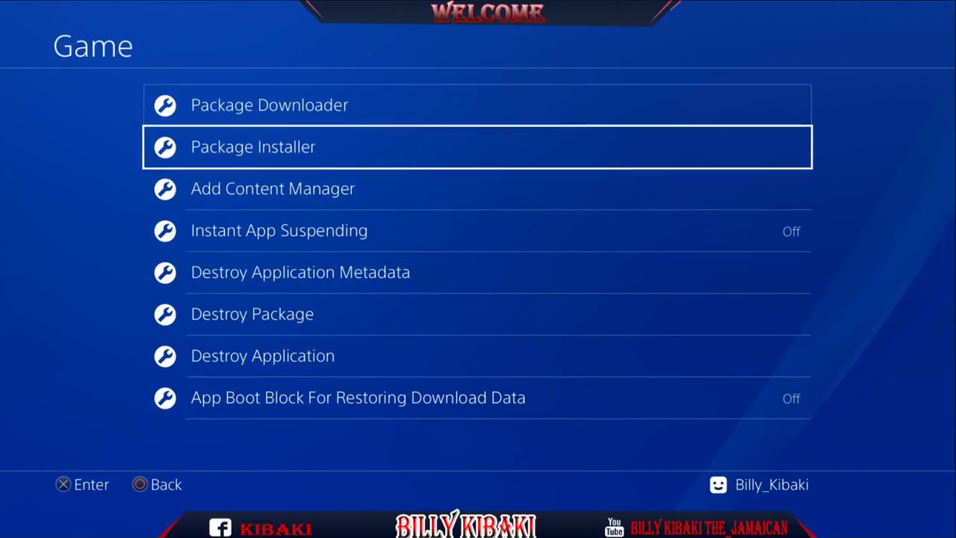
pyautogui.press('Return')
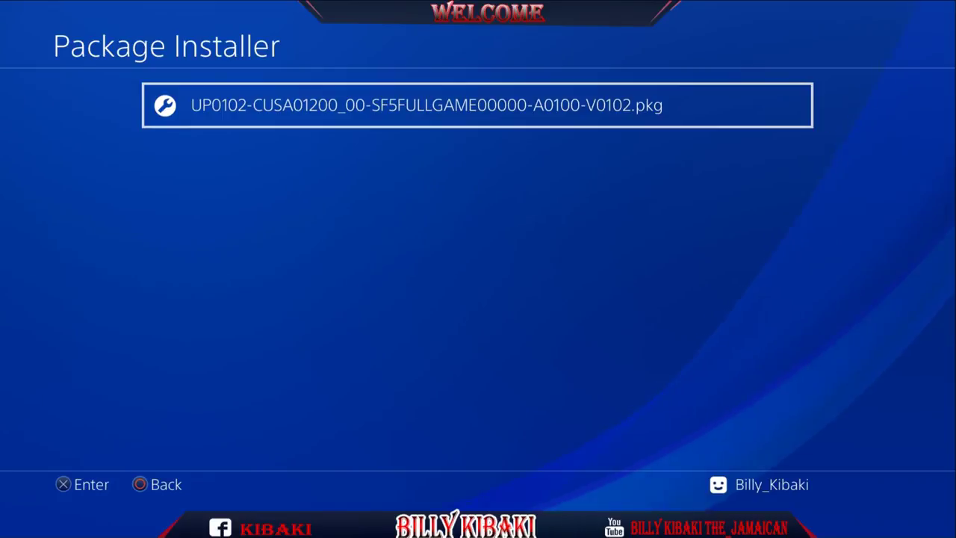
pyautogui.press('Return')
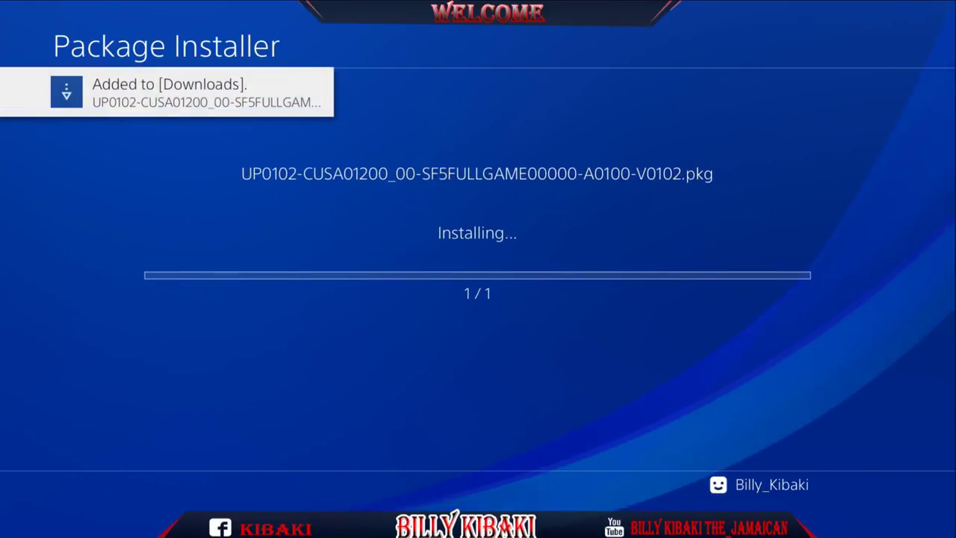